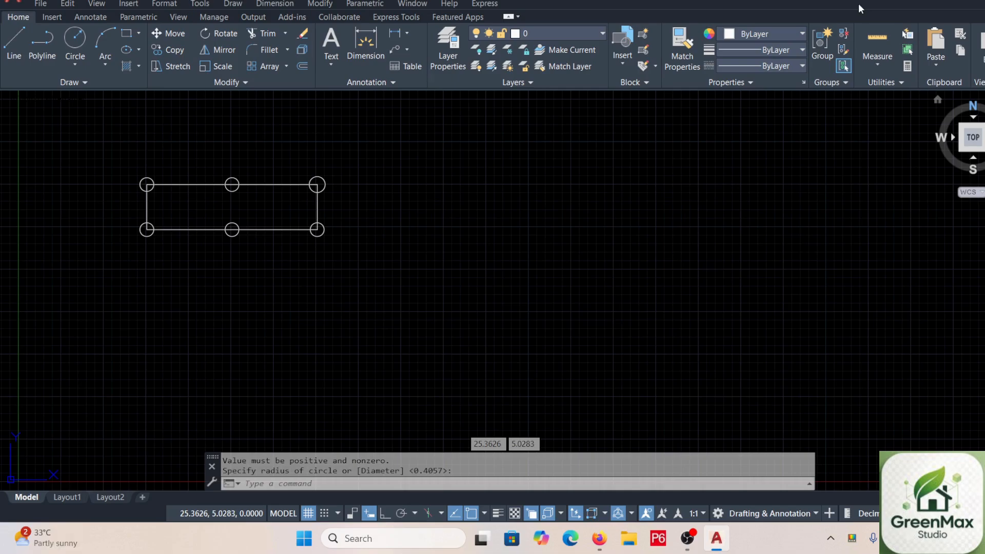
{"action": "left_click", "coordinate": [287, 66]}
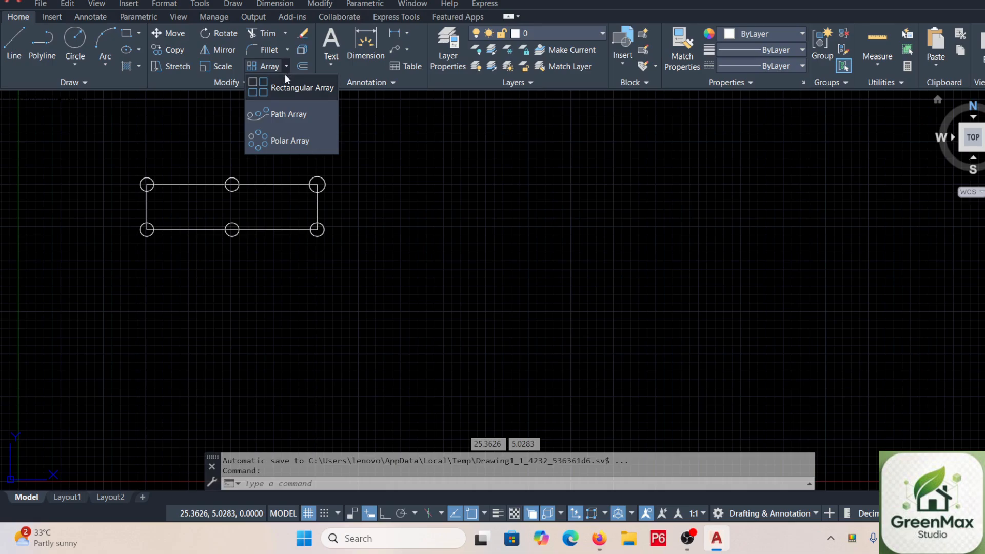
{"action": "left_click", "coordinate": [286, 67]}
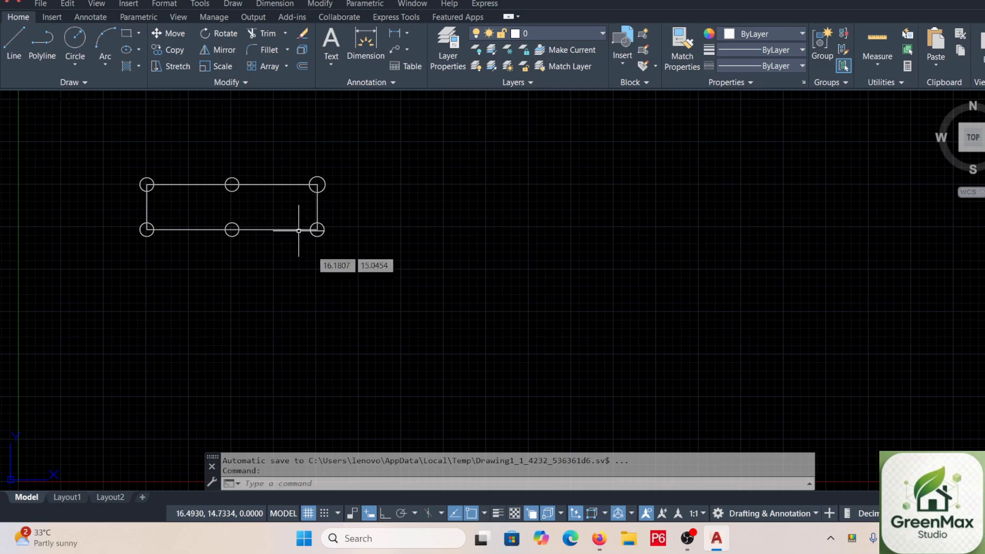
{"action": "type", "text": "AR"}
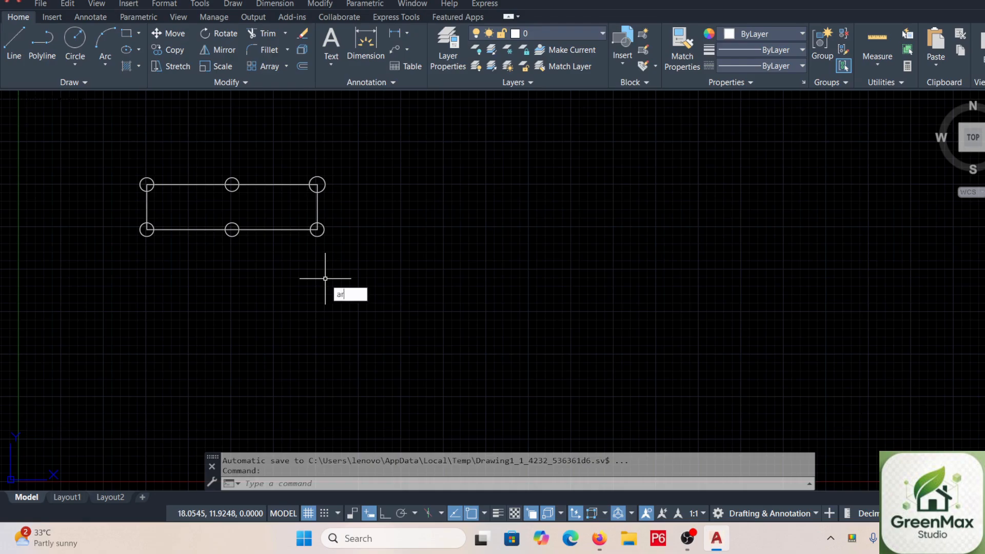
{"action": "key", "text": "Return"}
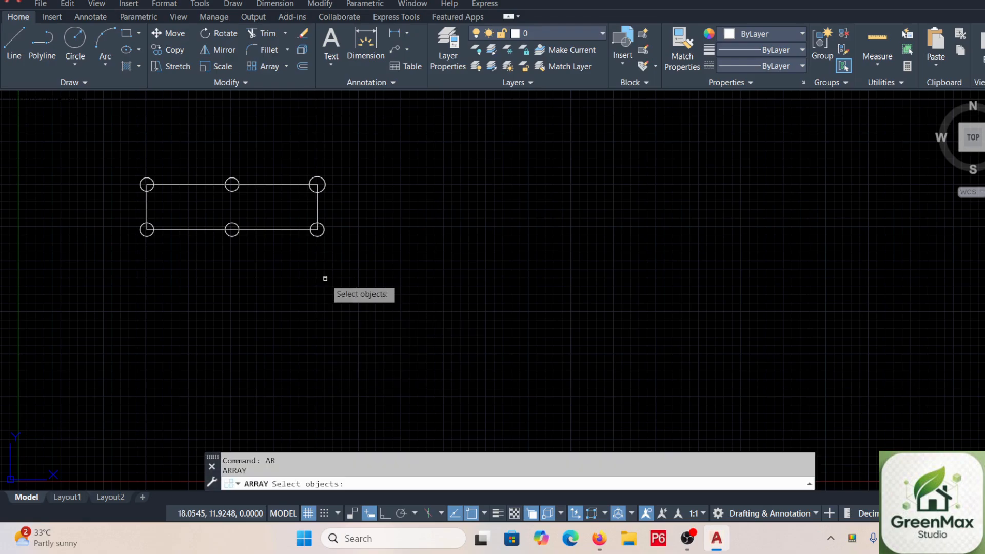
{"action": "left_click", "coordinate": [234, 232]}
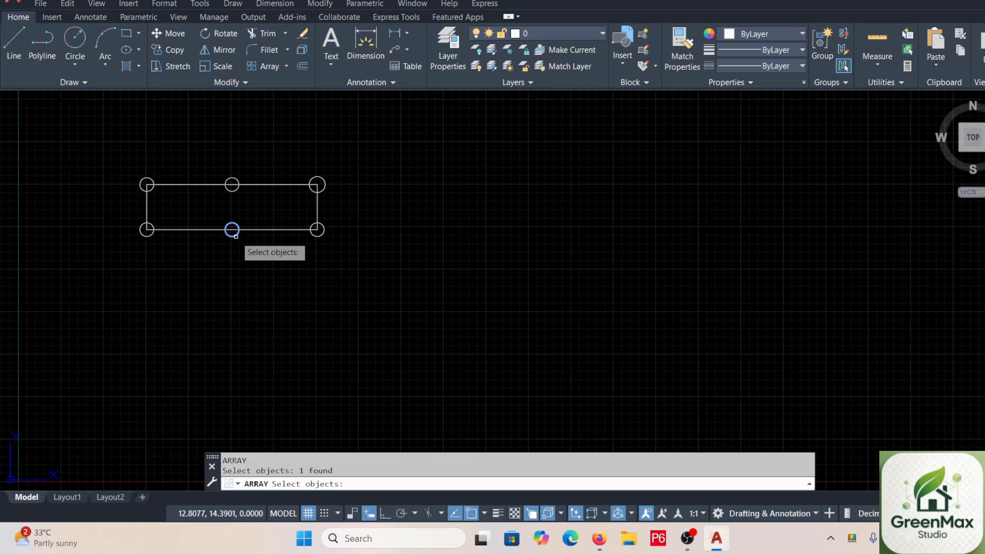
Create a rectangular array of 4 columns and 3 rows from the circle at the midpoint of the rectangle's lower edge
{"action": "left_click", "coordinate": [285, 67]}
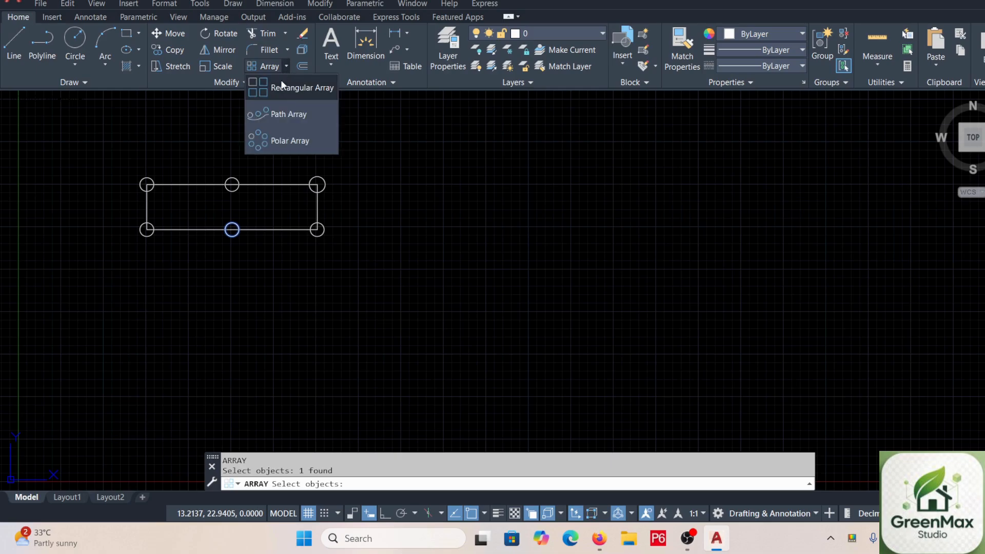
{"action": "left_click", "coordinate": [281, 90]}
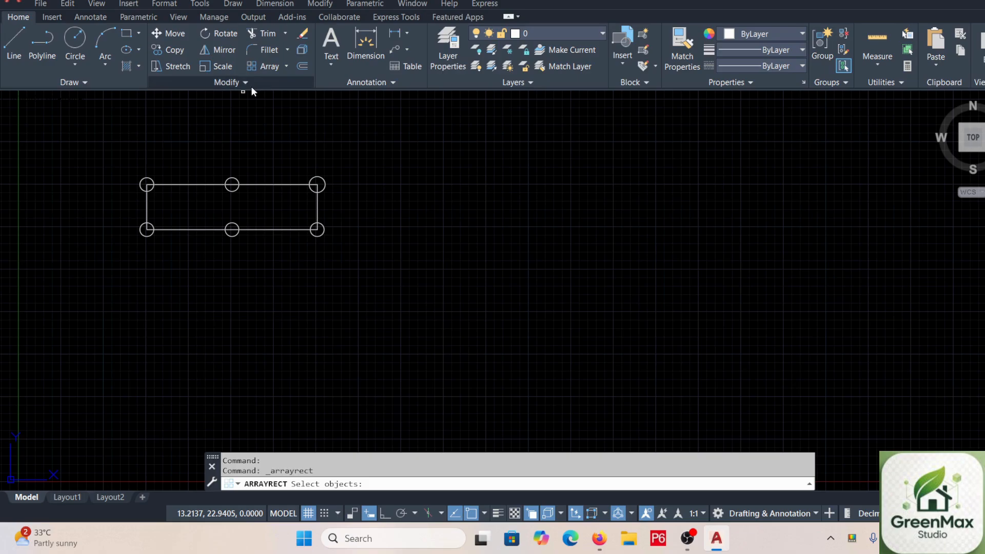
{"action": "left_click", "coordinate": [232, 230]}
{"action": "key", "text": "Return"}
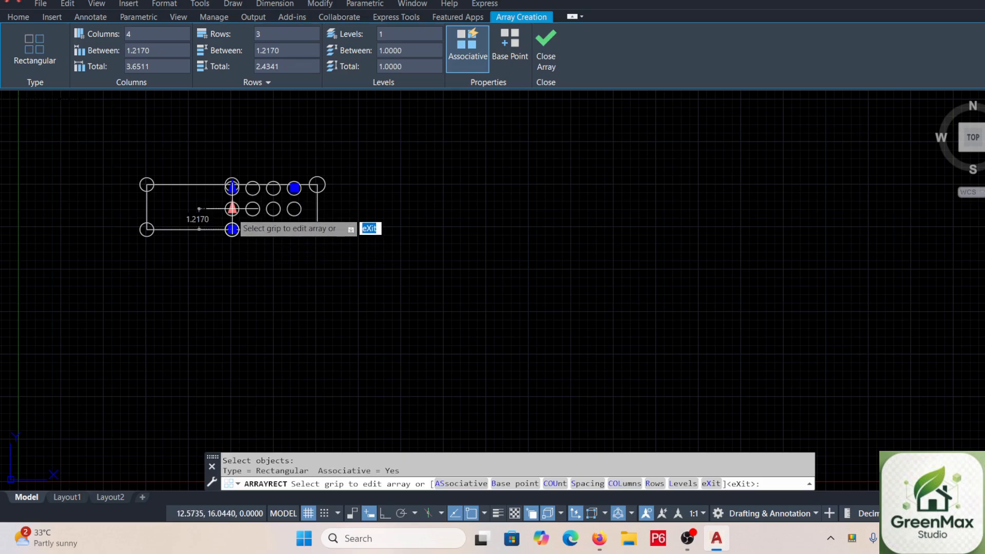
Adjust the array's row spacing by its grip to about 1.31, keeping its base on the original circle
{"action": "left_click", "coordinate": [232, 229]}
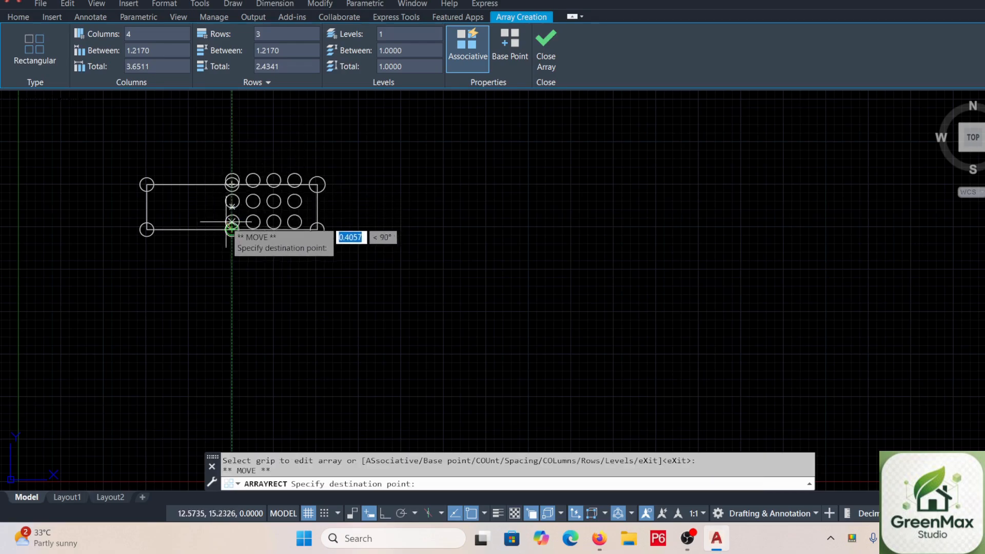
{"action": "left_click", "coordinate": [232, 229]}
{"action": "left_click", "coordinate": [232, 205]}
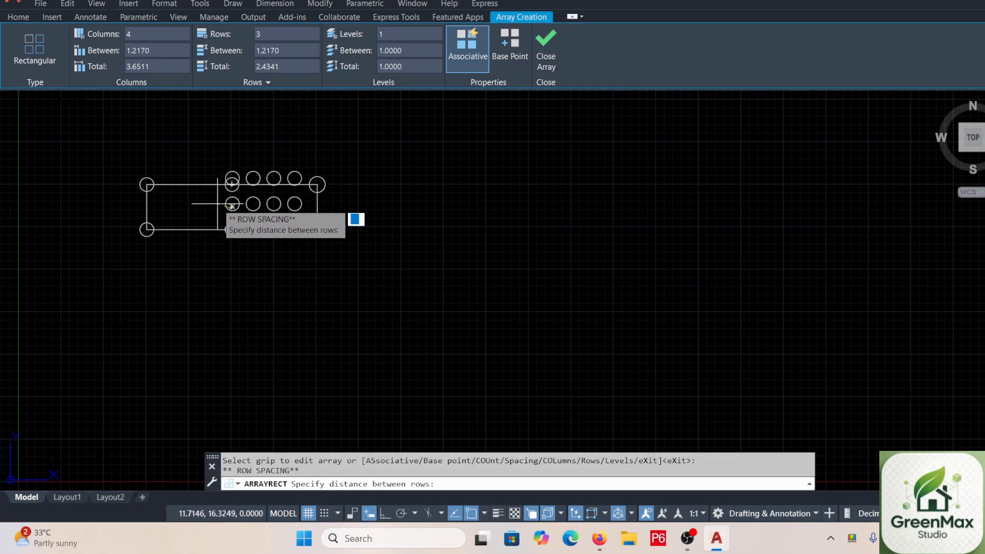
{"action": "left_click", "coordinate": [221, 213]}
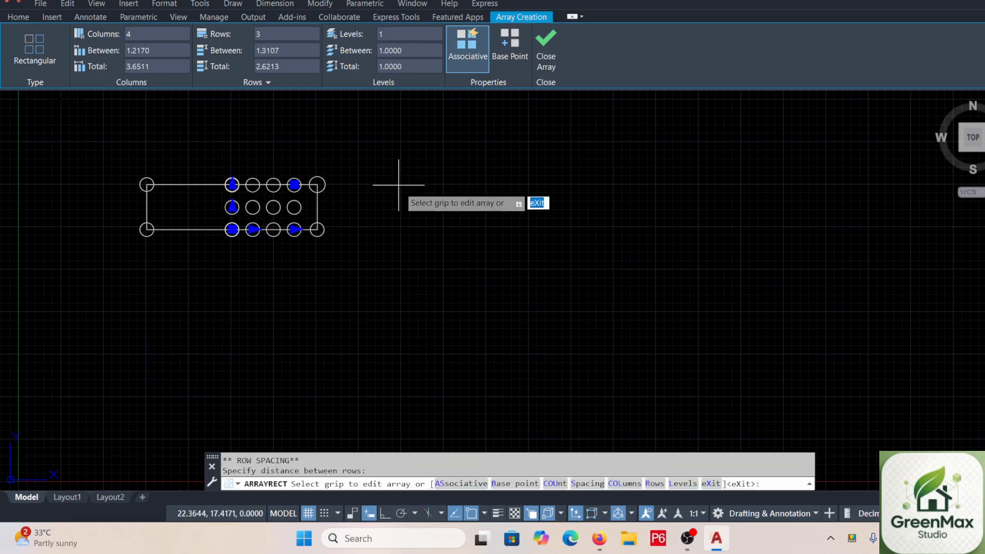
Move the circle array up by about 0.41 and widen its column spacing to about 3.33 with the grips
{"action": "left_click", "coordinate": [232, 229]}
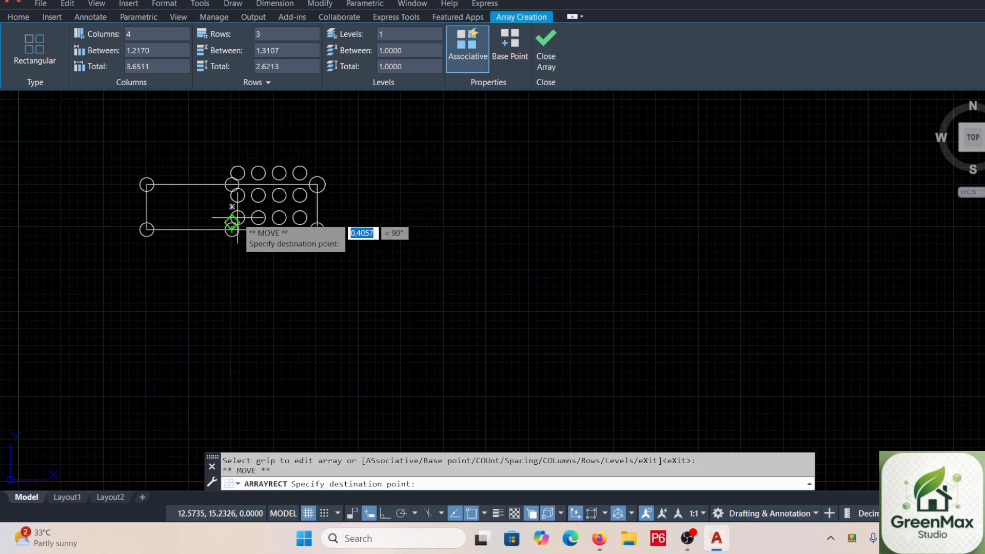
{"action": "left_click", "coordinate": [232, 222]}
{"action": "left_click", "coordinate": [251, 223]}
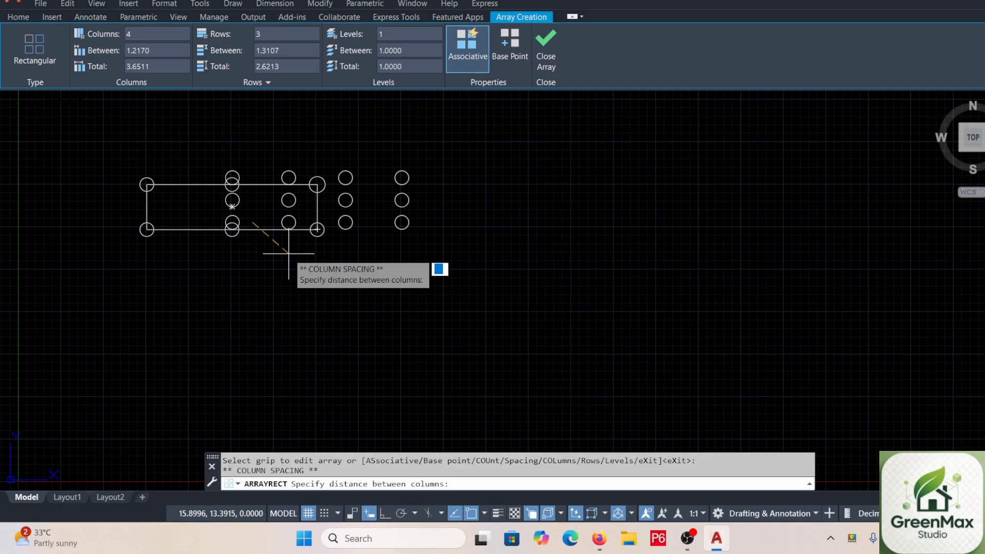
{"action": "left_click", "coordinate": [288, 254]}
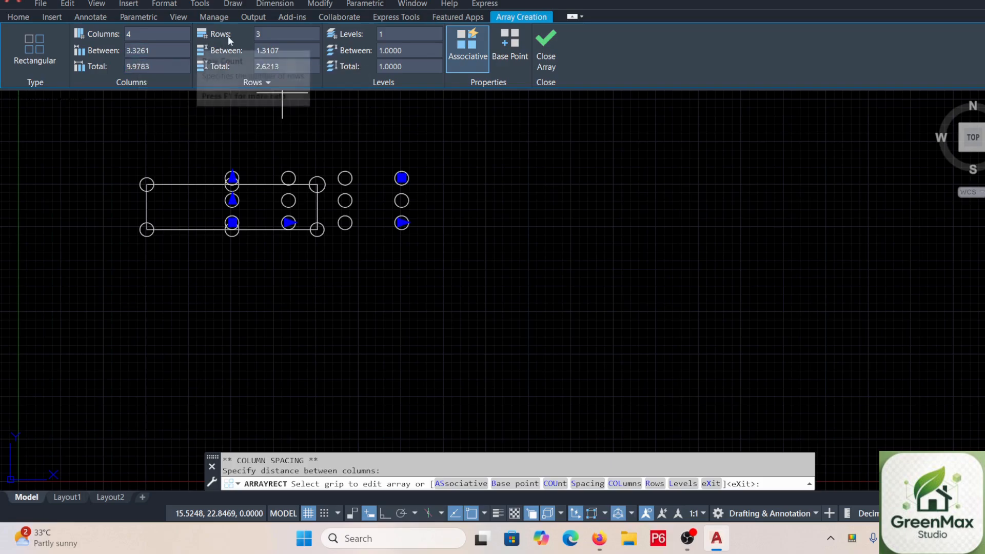
Increase the circle array's row spacing to about 3.46 with its grip and finish the array
{"action": "left_click", "coordinate": [232, 200]}
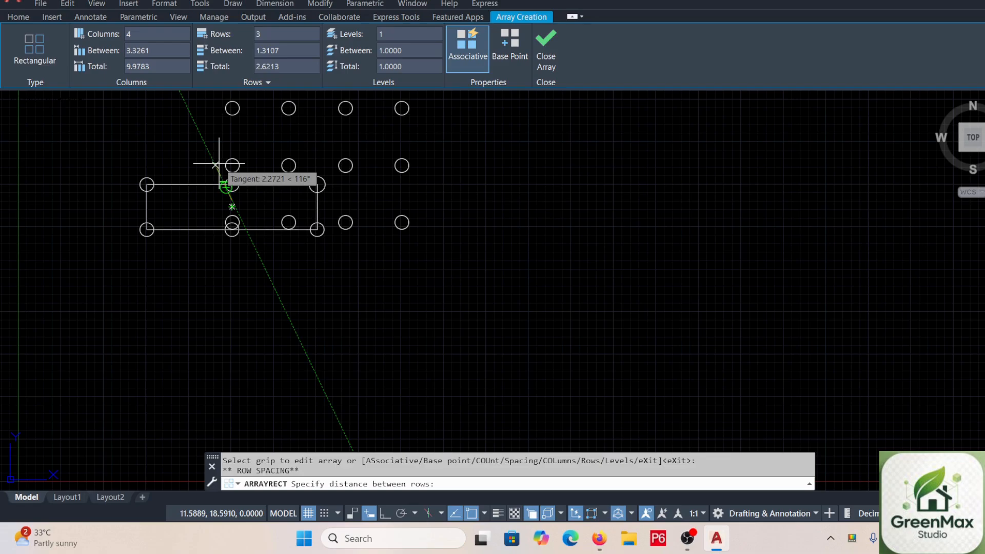
{"action": "left_click", "coordinate": [219, 162]}
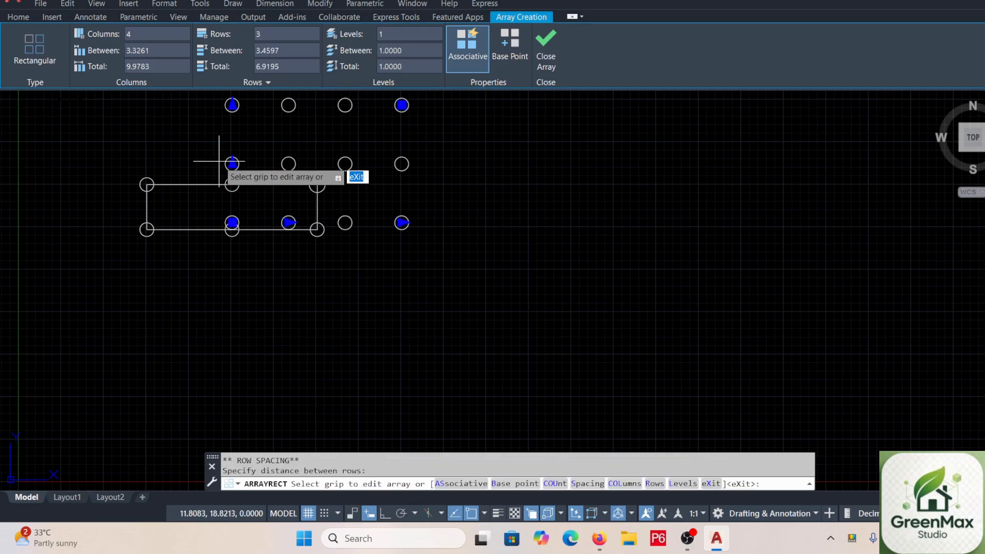
{"action": "key", "text": "Return"}
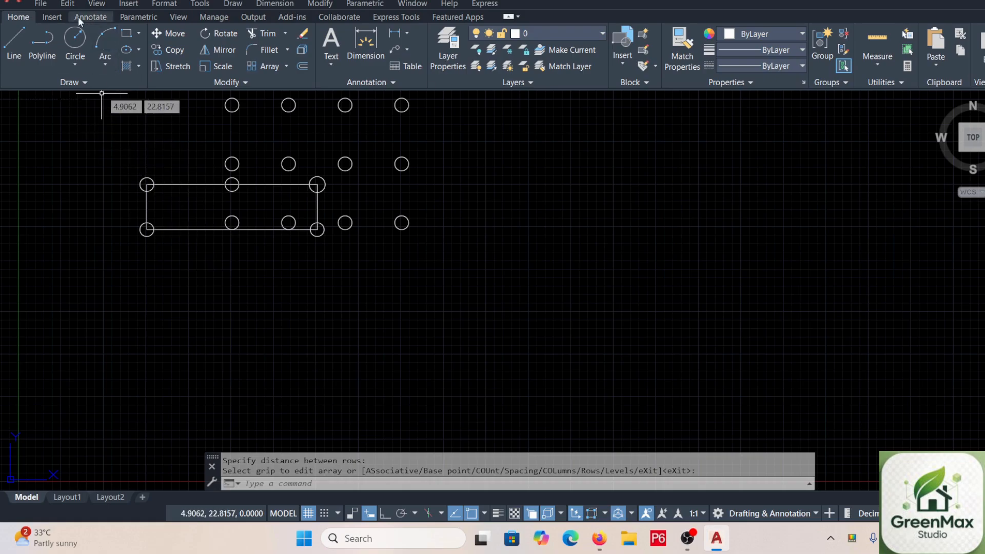
Draw a second rectangle in the empty area to the right of the circle array
{"action": "left_click", "coordinate": [127, 33]}
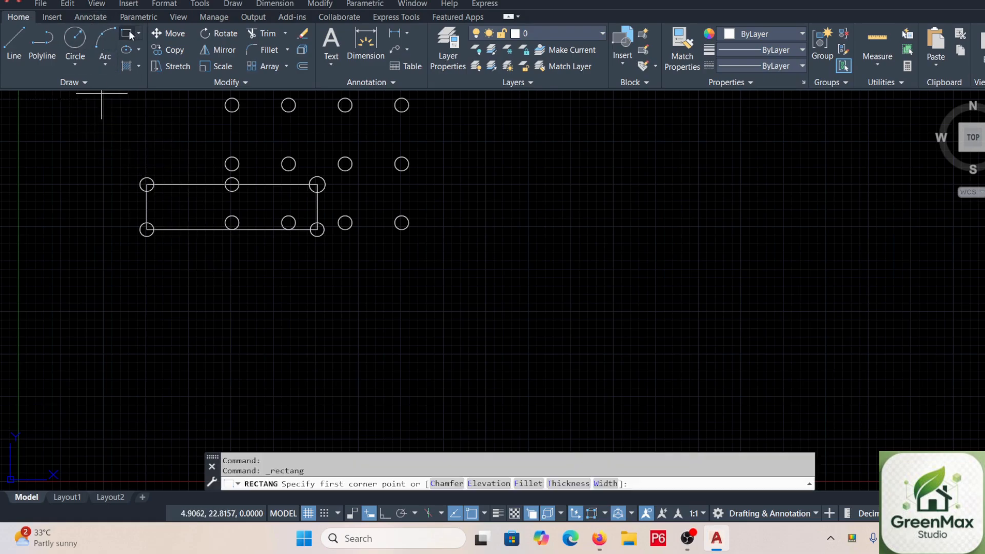
{"action": "left_click", "coordinate": [513, 245]}
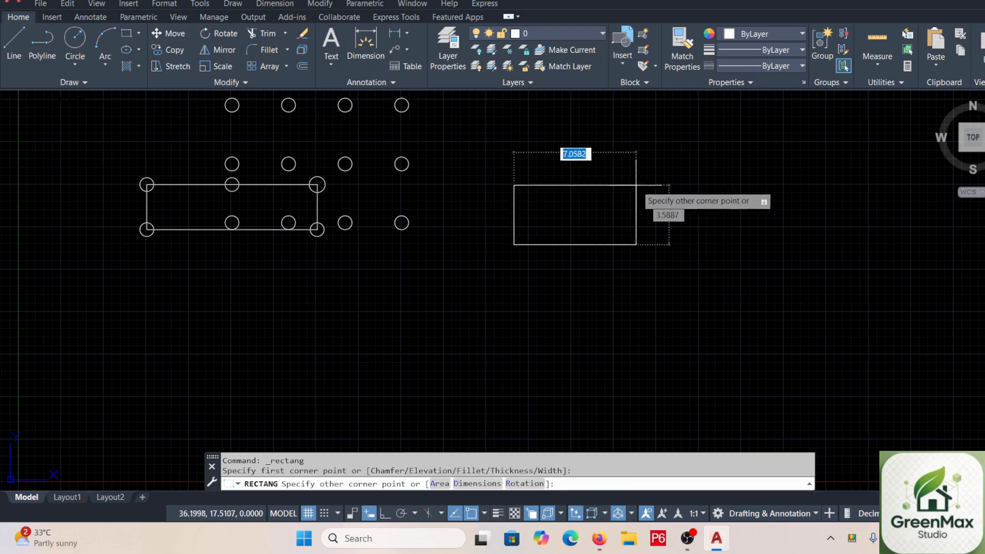
{"action": "left_click", "coordinate": [718, 183]}
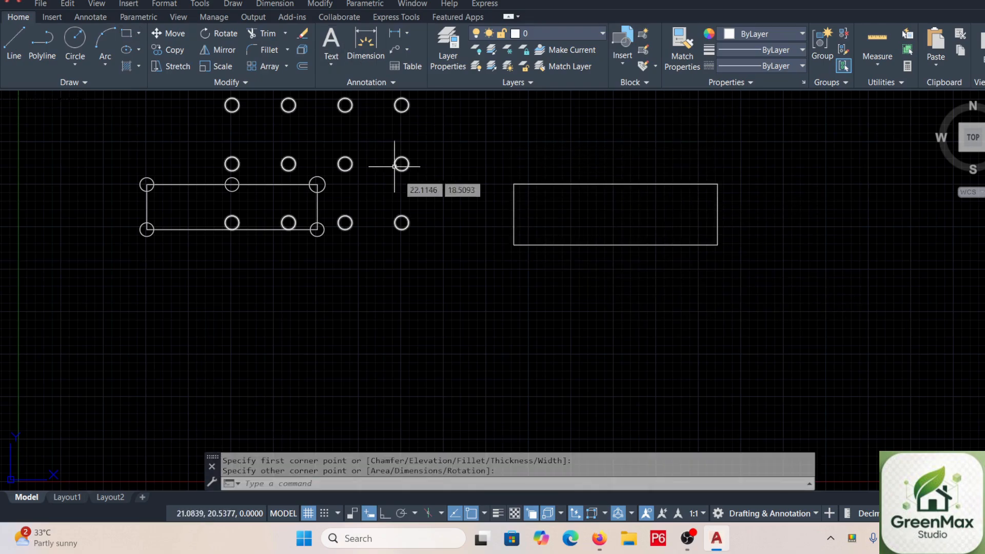
Draw a small circle centered on the lower-left corner of the new rectangle
{"action": "key", "text": "Return"}
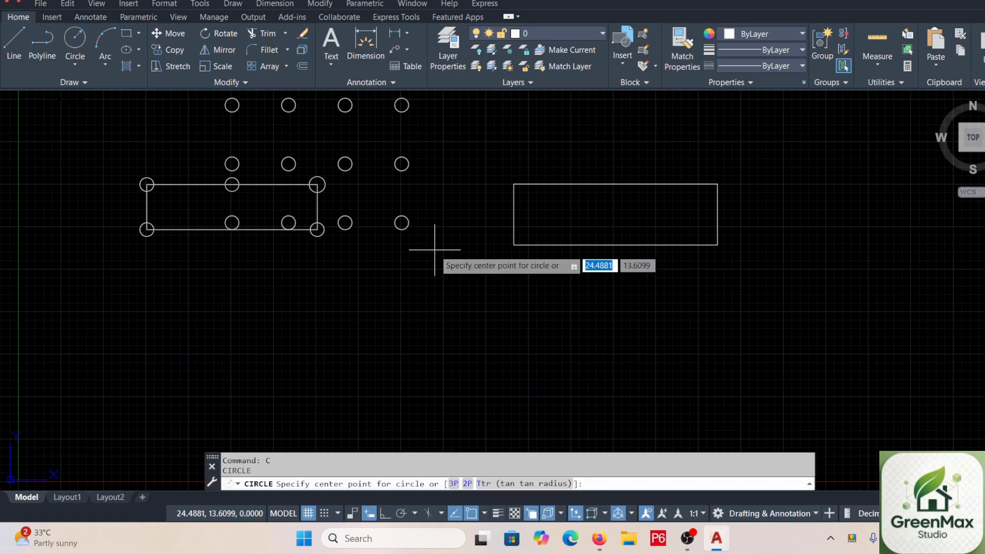
{"action": "left_click", "coordinate": [514, 245]}
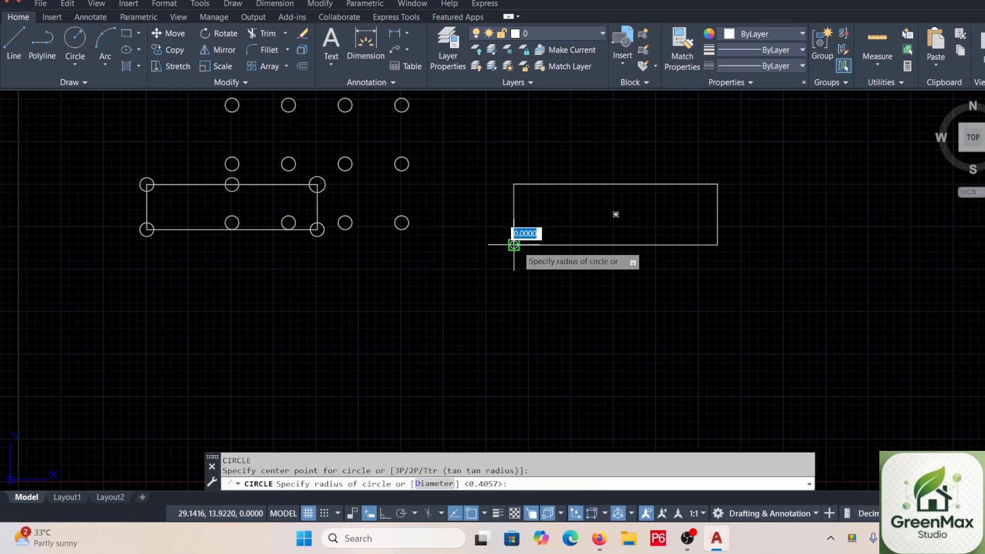
{"action": "left_click", "coordinate": [523, 247]}
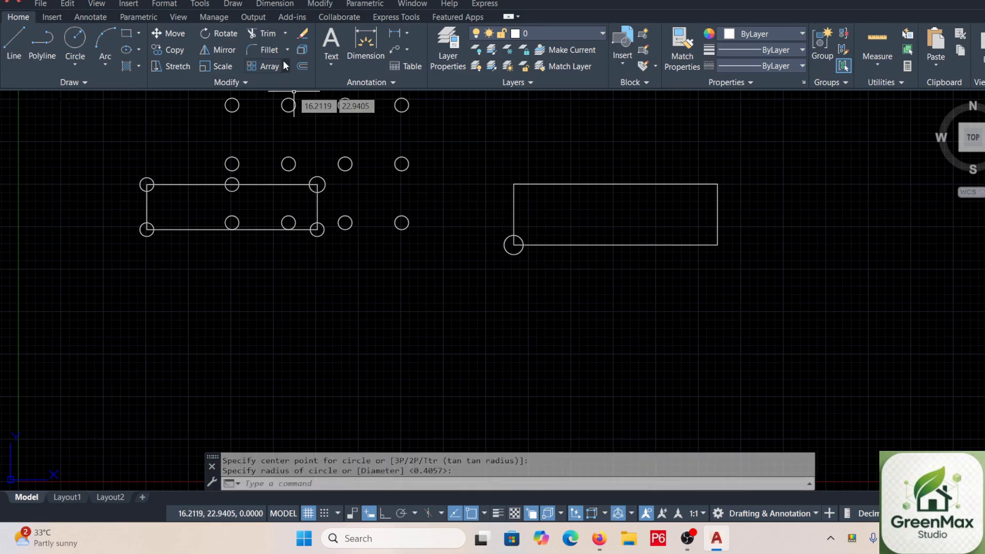
Create a rectangular array of 4 columns and 3 rows from the circle on the second rectangle's lower-left corner
{"action": "left_click", "coordinate": [514, 255]}
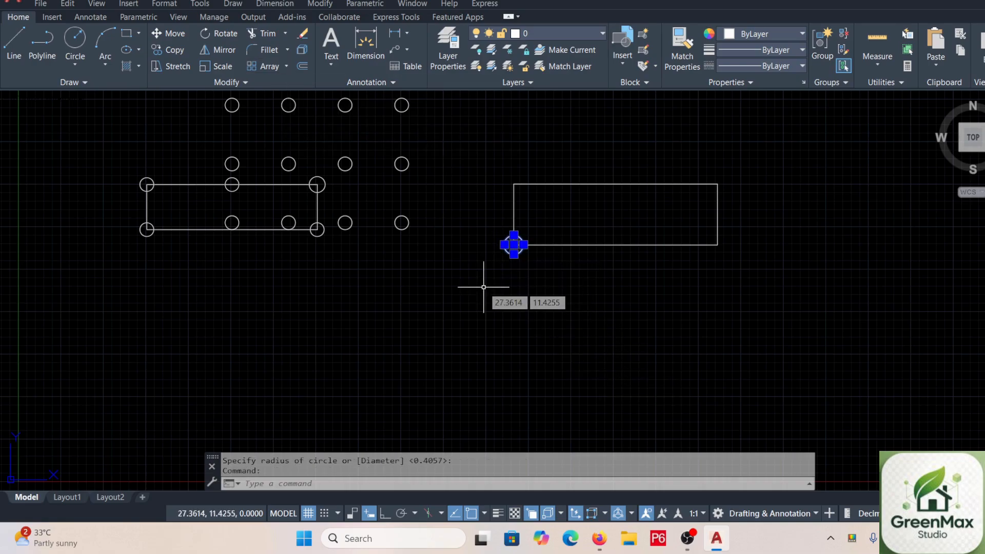
{"action": "type", "text": "ar"}
{"action": "key", "text": "Return"}
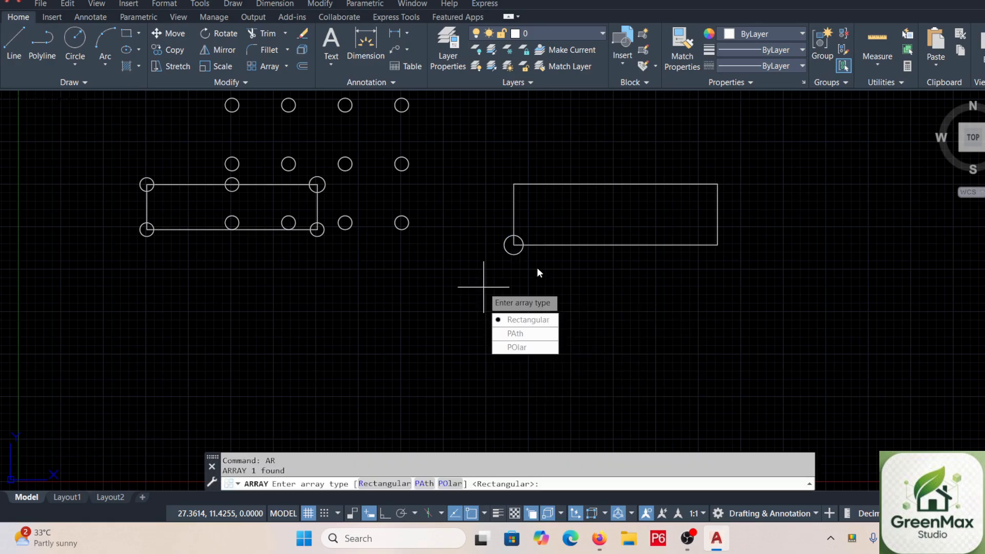
{"action": "left_click", "coordinate": [524, 319]}
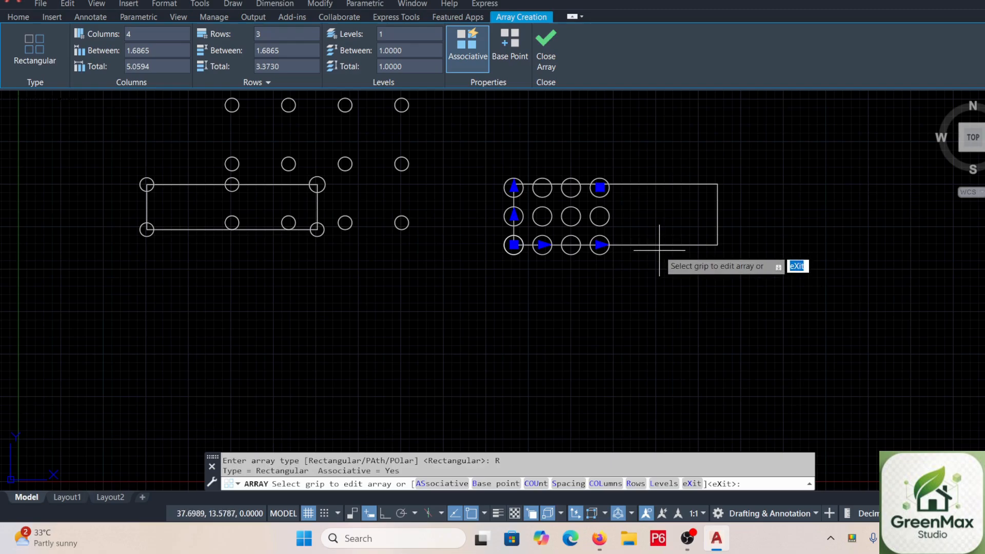
{"action": "type", "text": "c"}
{"action": "key", "text": "Return"}
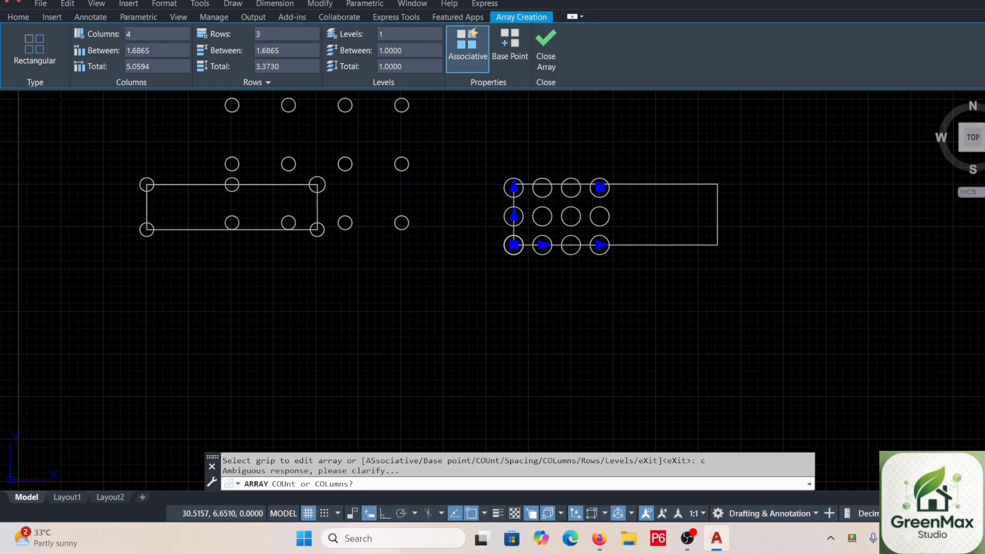
{"action": "key", "text": "Escape"}
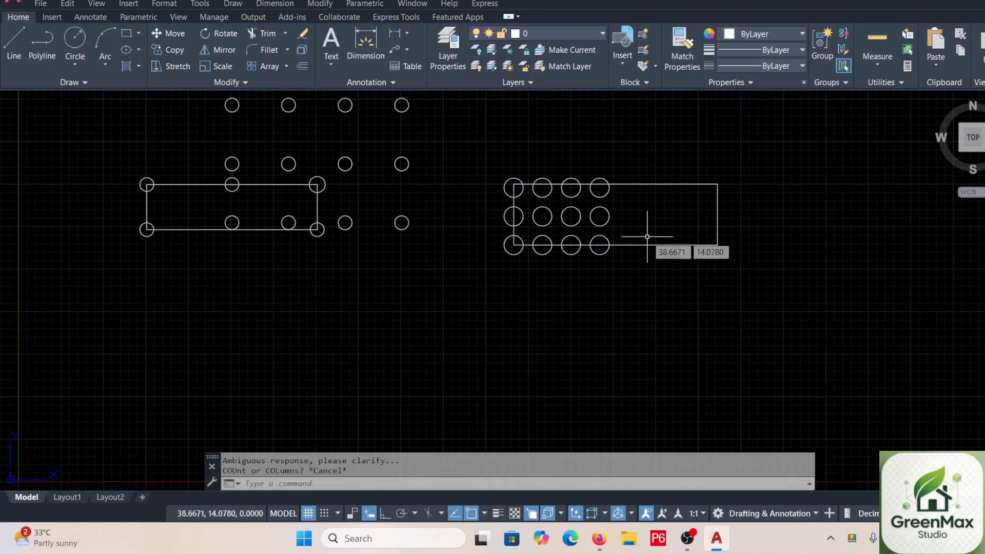
Array the whole circle grid on the second rectangle again as a rectangular array of 4 columns and 3 rows
{"action": "left_click", "coordinate": [607, 249]}
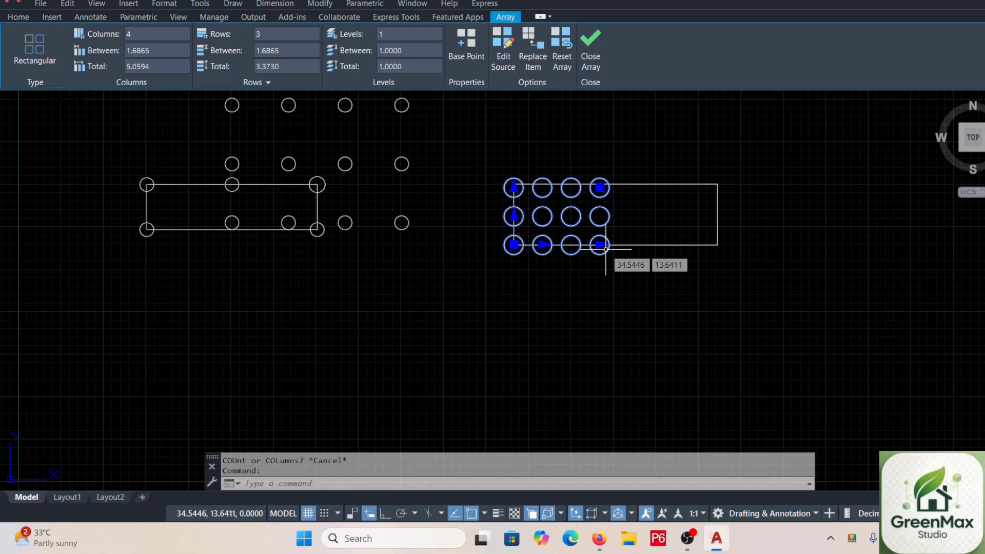
{"action": "type", "text": "ar"}
{"action": "key", "text": "Return"}
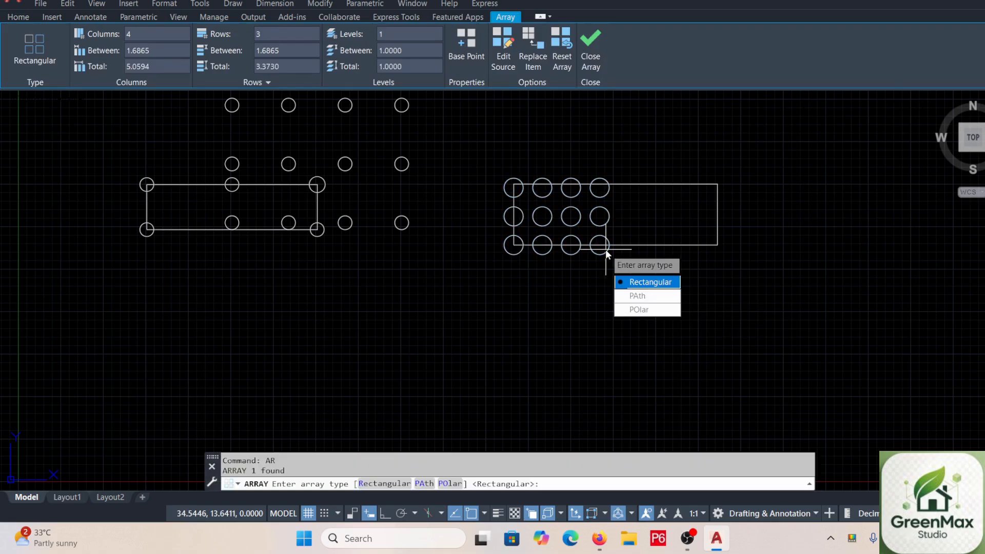
{"action": "type", "text": "r"}
{"action": "key", "text": "Return"}
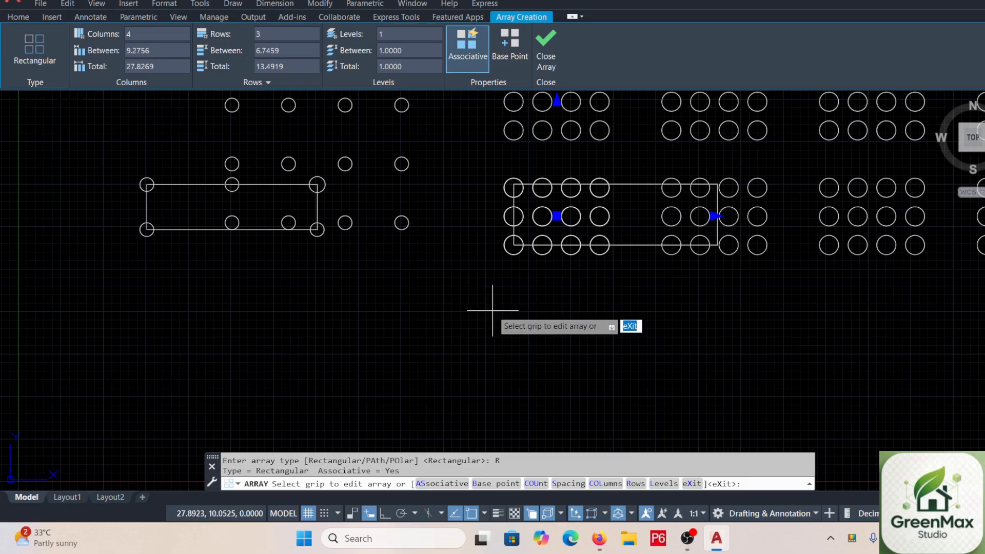
Draw a third rectangle in the empty area below the first rectangle
{"action": "left_click", "coordinate": [14, 19]}
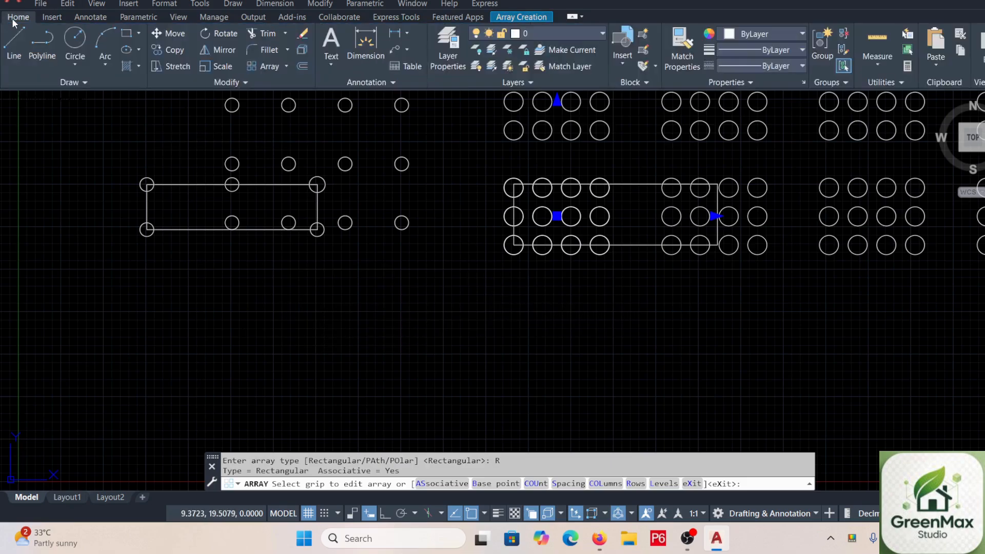
{"action": "left_click", "coordinate": [126, 34]}
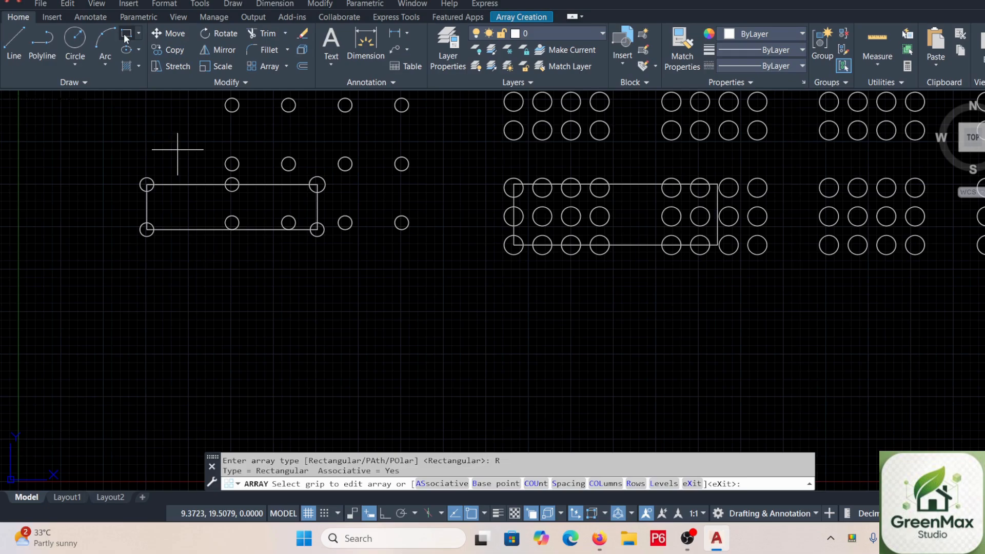
{"action": "left_click", "coordinate": [160, 319]}
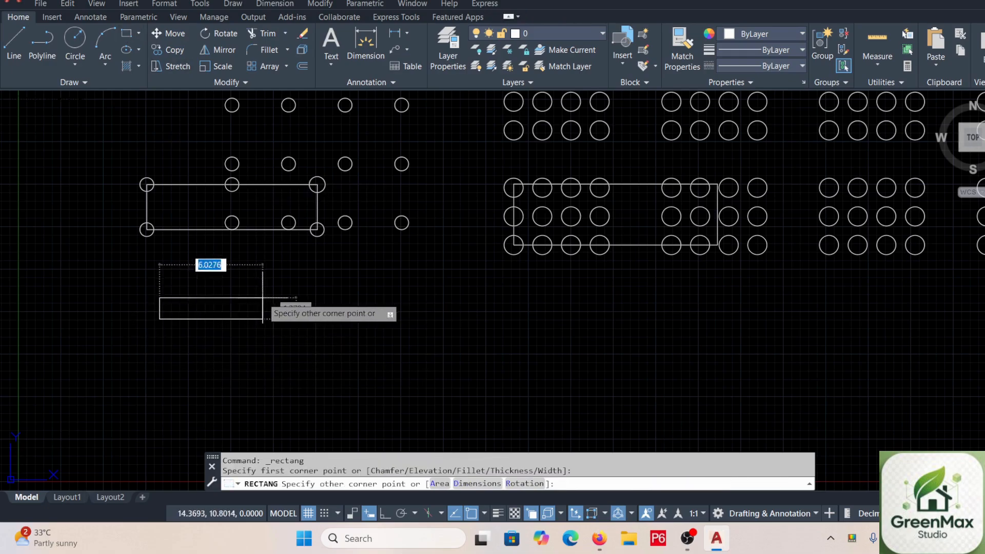
{"action": "left_click", "coordinate": [304, 273]}
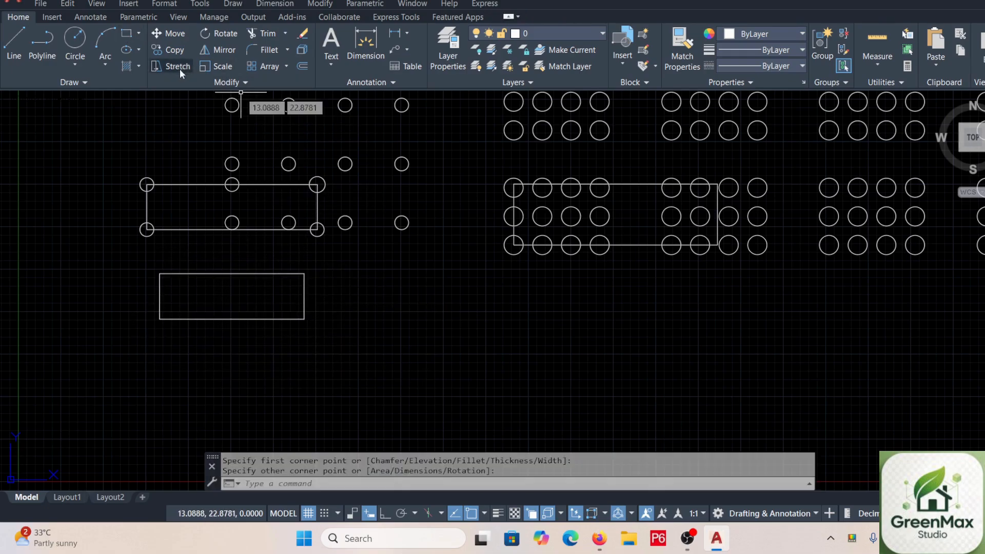
Draw a small circle centered on the lower-left corner of the third rectangle
{"action": "left_click", "coordinate": [286, 66]}
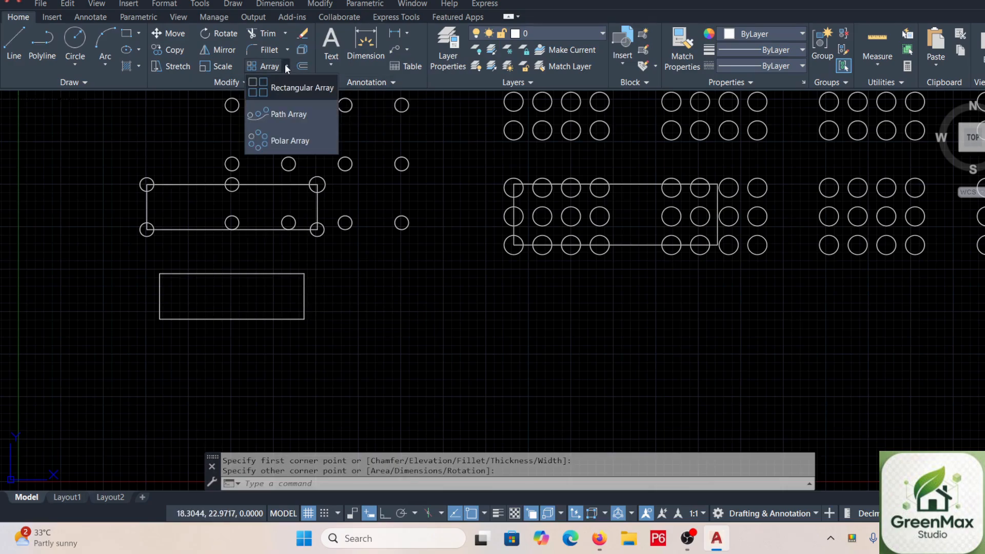
{"action": "left_click", "coordinate": [278, 113]}
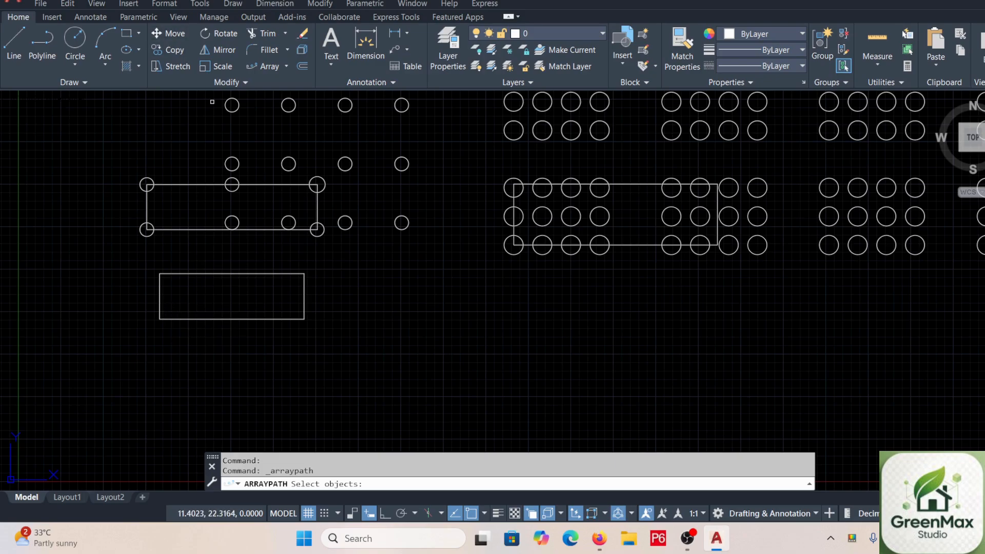
{"action": "left_click", "coordinate": [67, 45]}
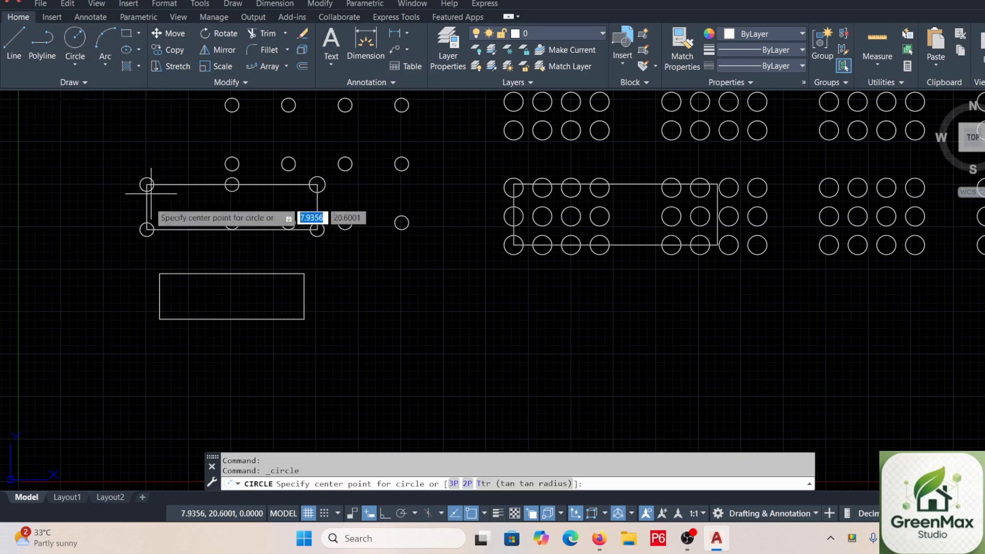
{"action": "left_click", "coordinate": [159, 319]}
{"action": "left_click", "coordinate": [170, 317]}
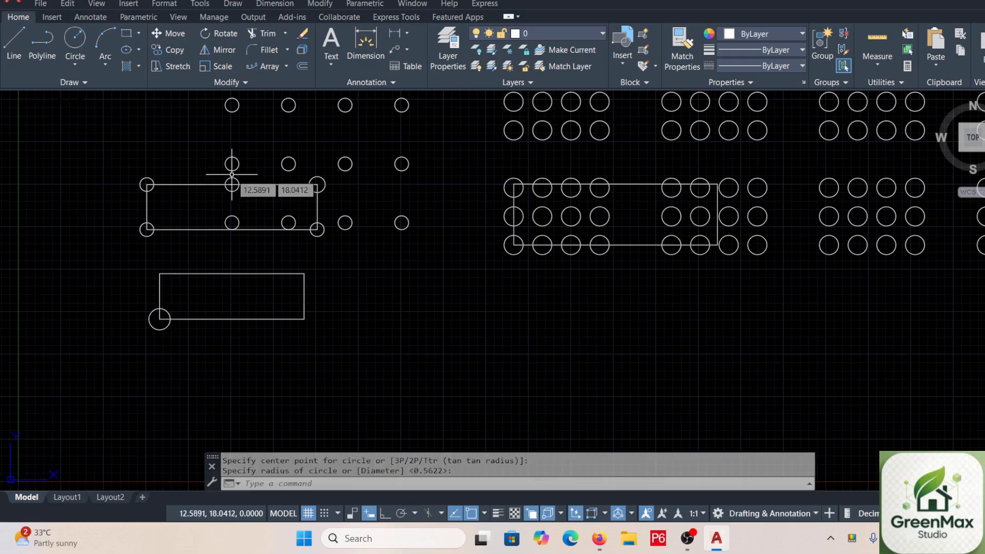
{"action": "type", "text": "pa"}
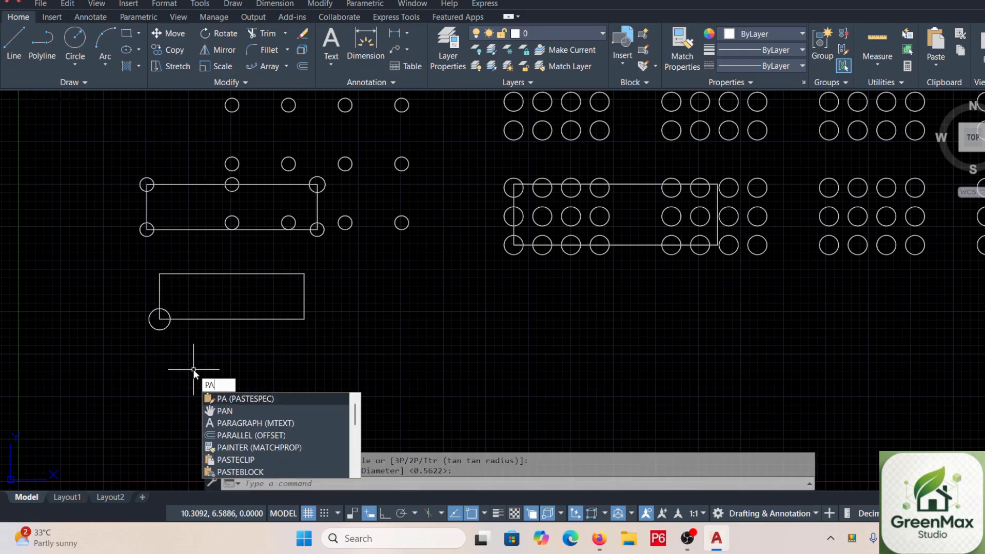
{"action": "type", "text": "t"}
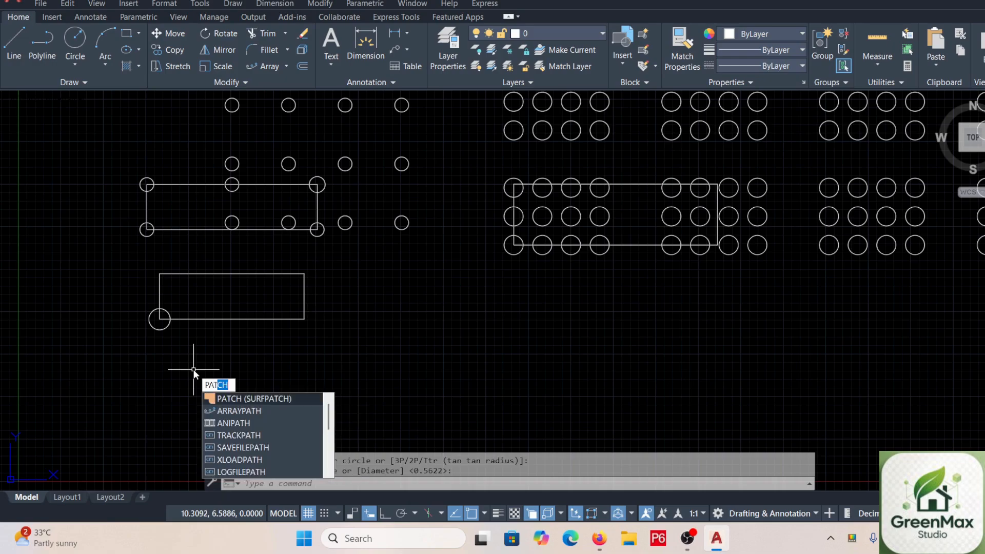
{"action": "left_click", "coordinate": [254, 396]}
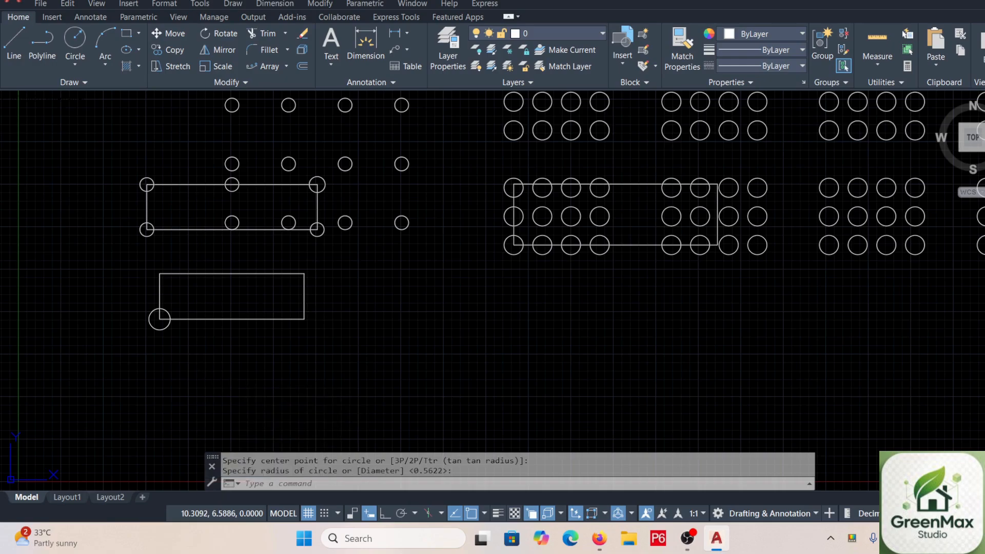
{"action": "left_click", "coordinate": [162, 329]}
{"action": "key", "text": "Escape"}
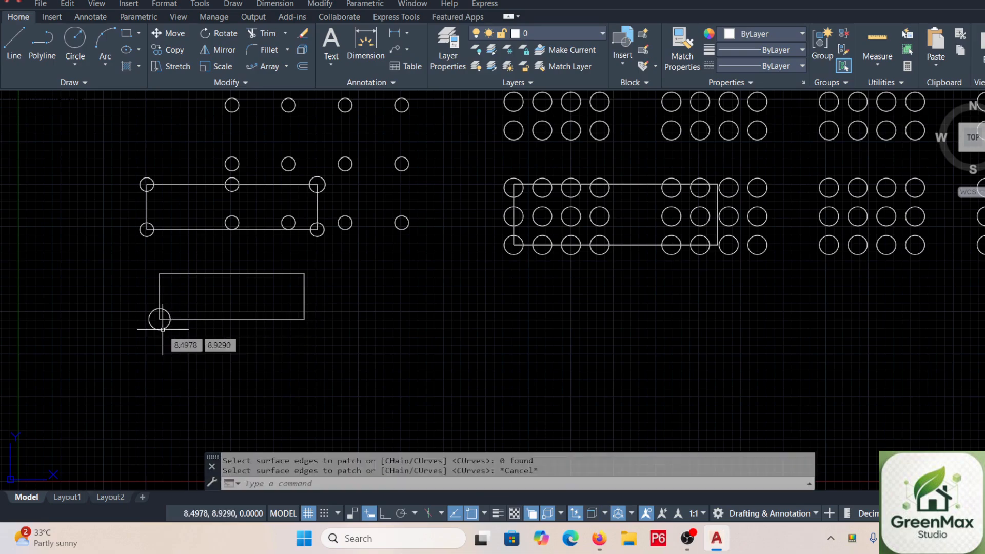
Try to create a path array from the third rectangle's corner circle, picking the circle itself as the path curve
{"action": "left_click", "coordinate": [162, 329]}
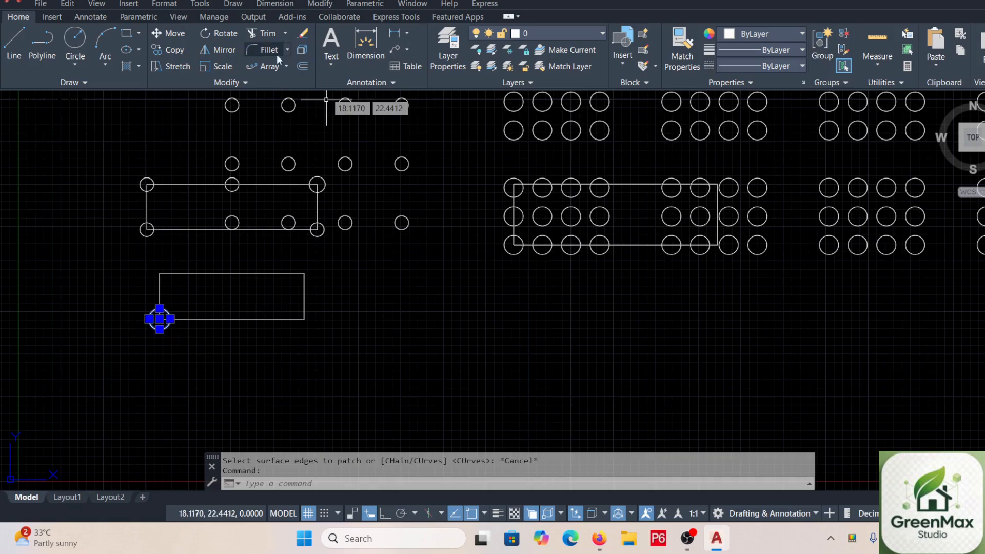
{"action": "left_click", "coordinate": [282, 66]}
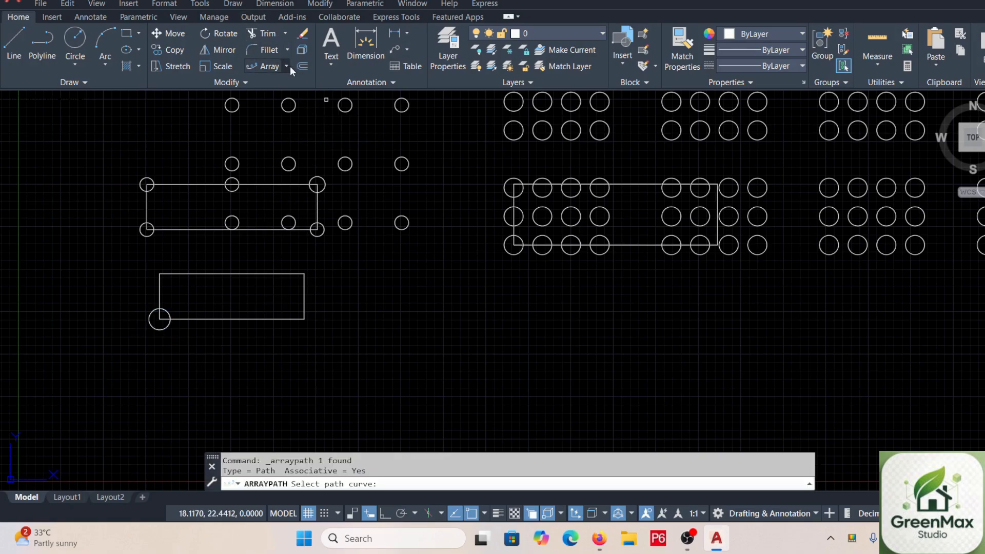
{"action": "left_click", "coordinate": [157, 327]}
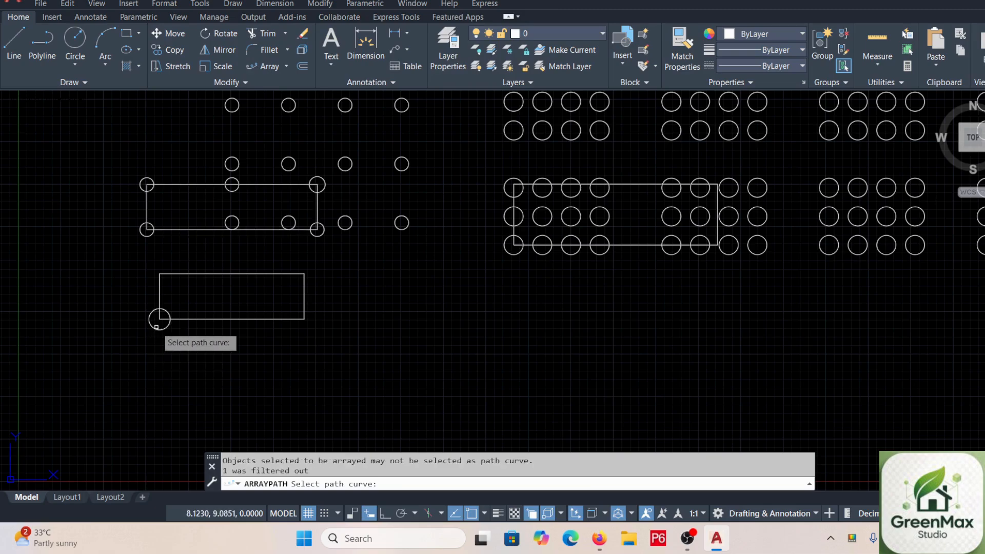
{"action": "key", "text": "Escape"}
{"action": "left_click", "coordinate": [156, 327]}
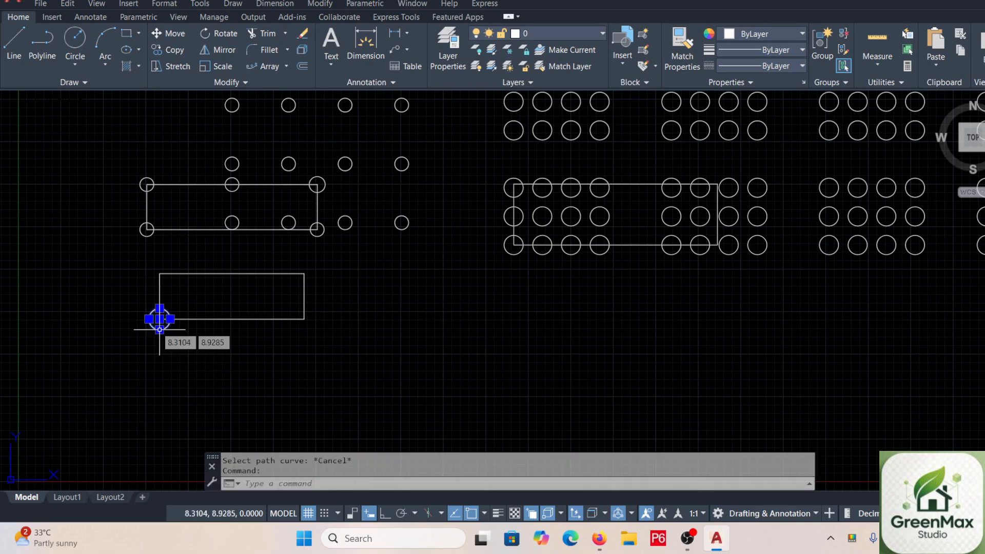
{"action": "left_click", "coordinate": [286, 66]}
{"action": "left_click", "coordinate": [271, 114]}
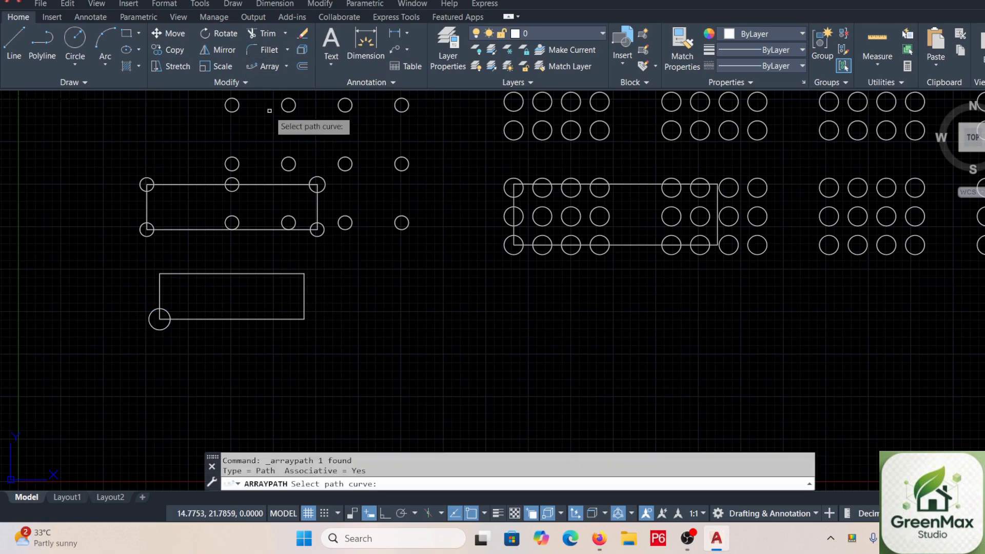
{"action": "left_click", "coordinate": [167, 330]}
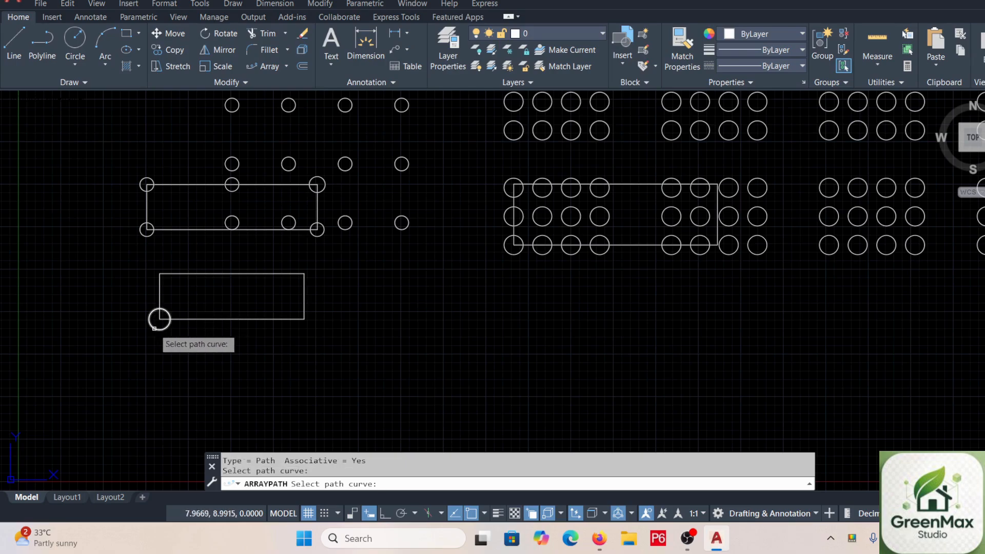
{"action": "left_click", "coordinate": [158, 329]}
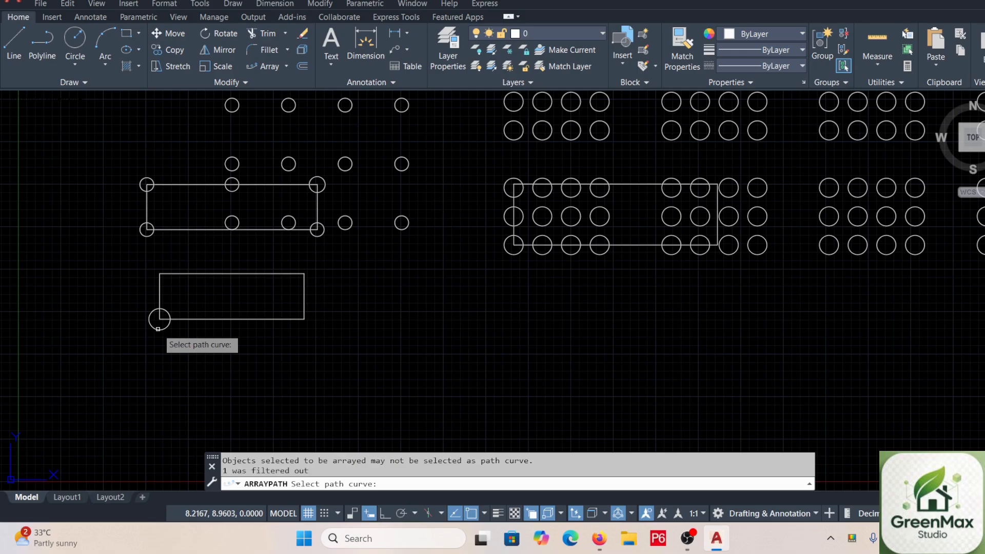
{"action": "key", "text": "Escape"}
{"action": "key", "text": "Escape"}
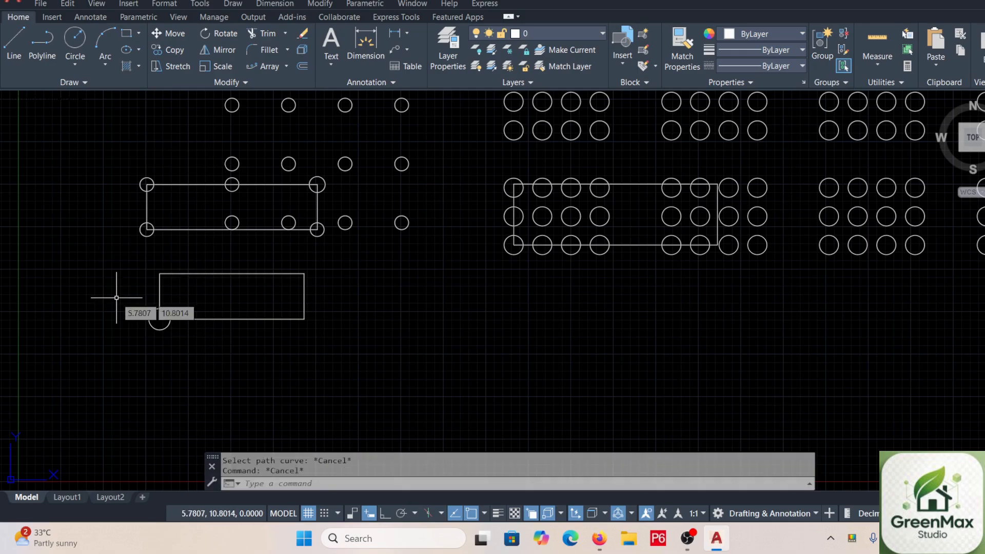
Create a polar array of 6 items filling 360° from the third rectangle's corner circle, centered on the circle's right quadrant point
{"action": "left_click", "coordinate": [166, 330]}
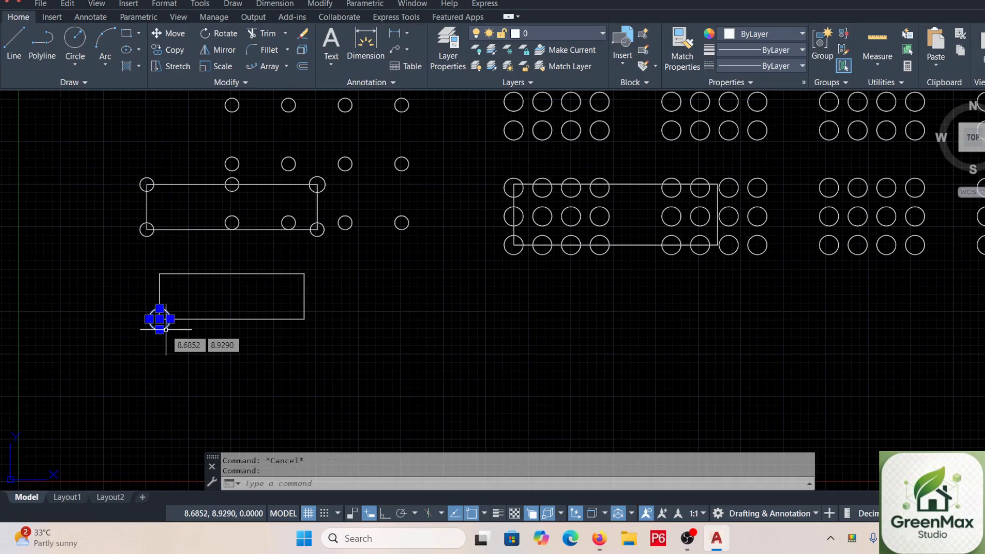
{"action": "left_click", "coordinate": [286, 66]}
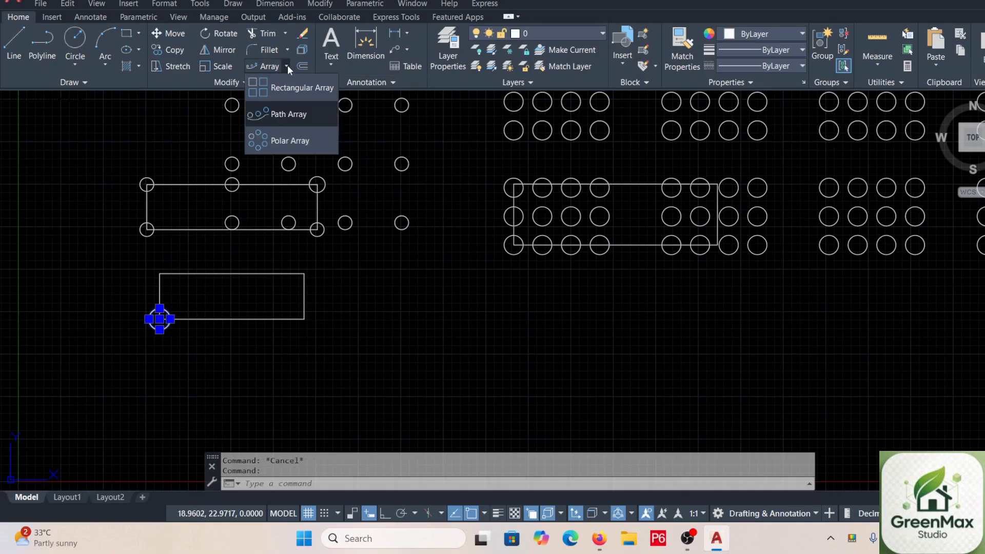
{"action": "left_click", "coordinate": [282, 143]}
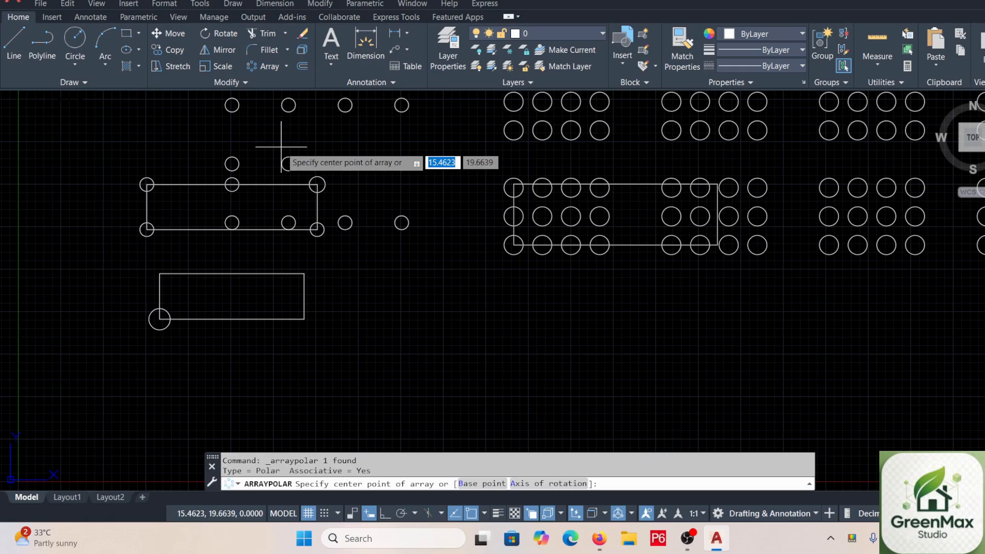
{"action": "left_click", "coordinate": [170, 319]}
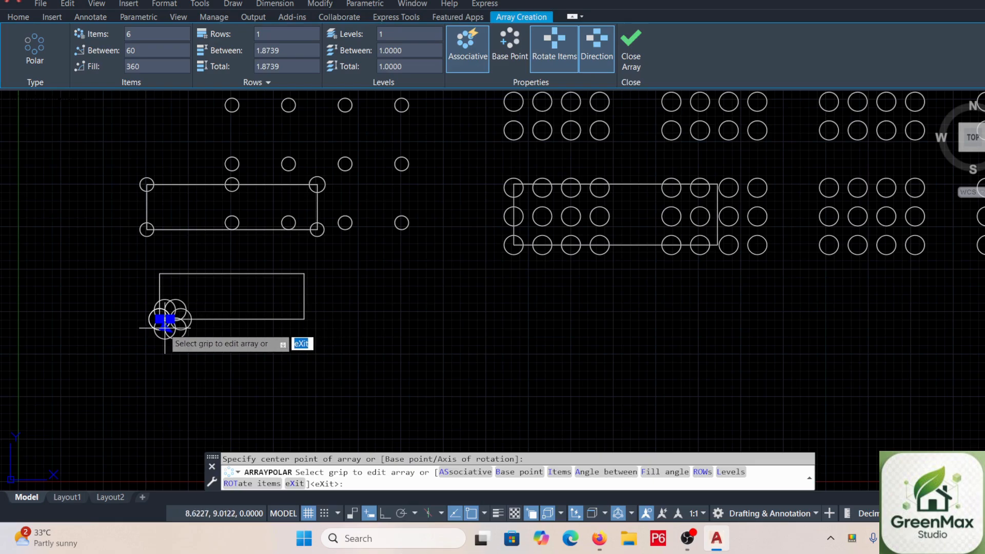
Adjust the polar array's angle between items to about 65° and move the array to the third rectangle's center
{"action": "left_click", "coordinate": [164, 322]}
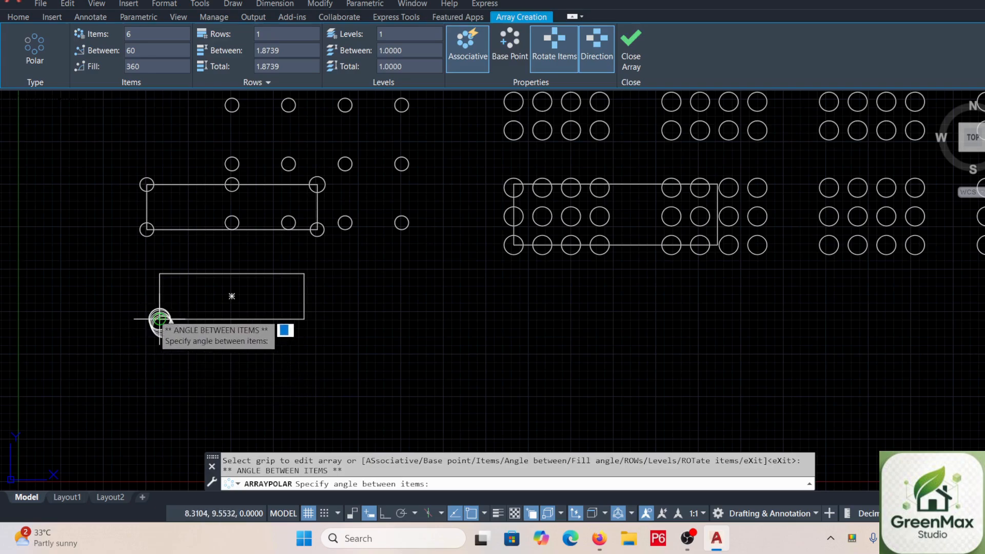
{"action": "left_click", "coordinate": [138, 389]}
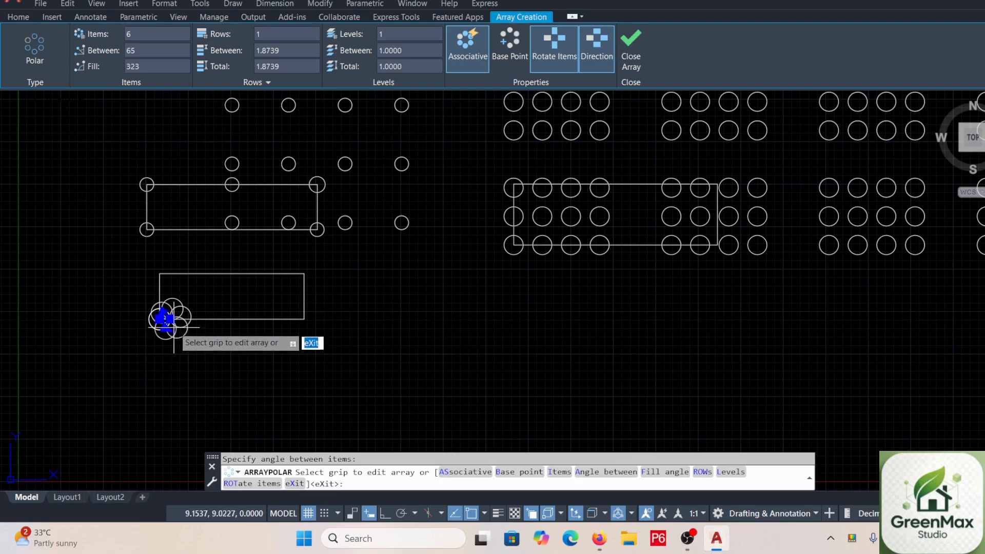
{"action": "left_click", "coordinate": [159, 319]}
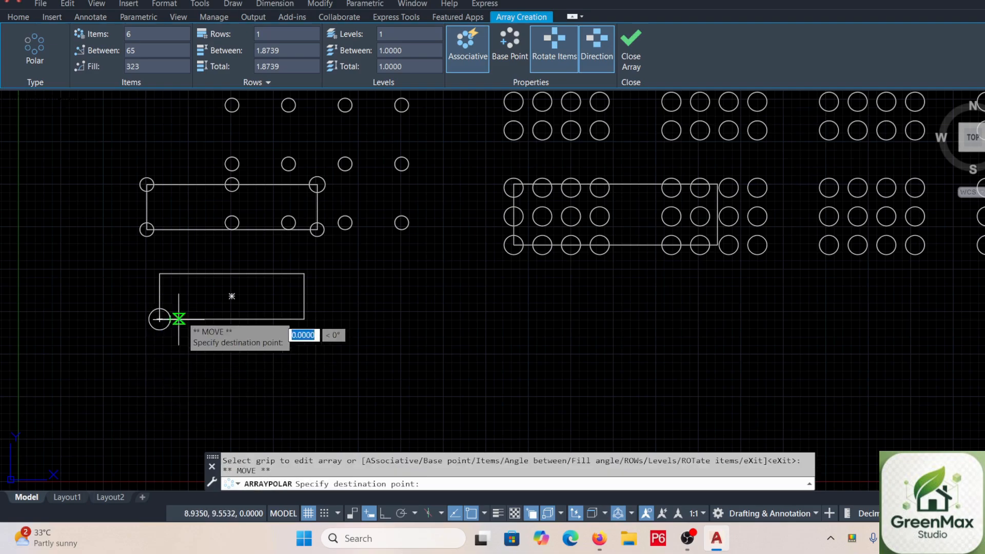
{"action": "left_click", "coordinate": [231, 294]}
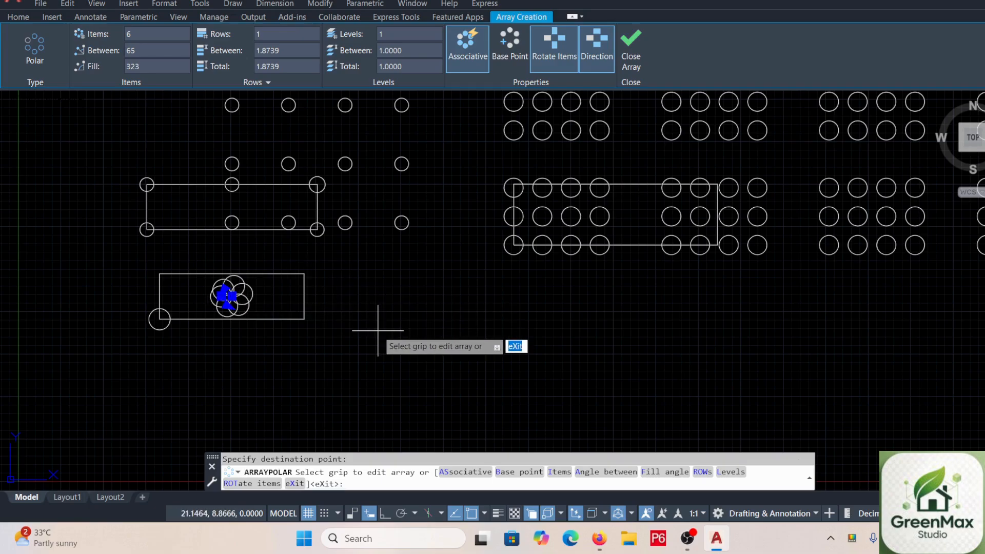